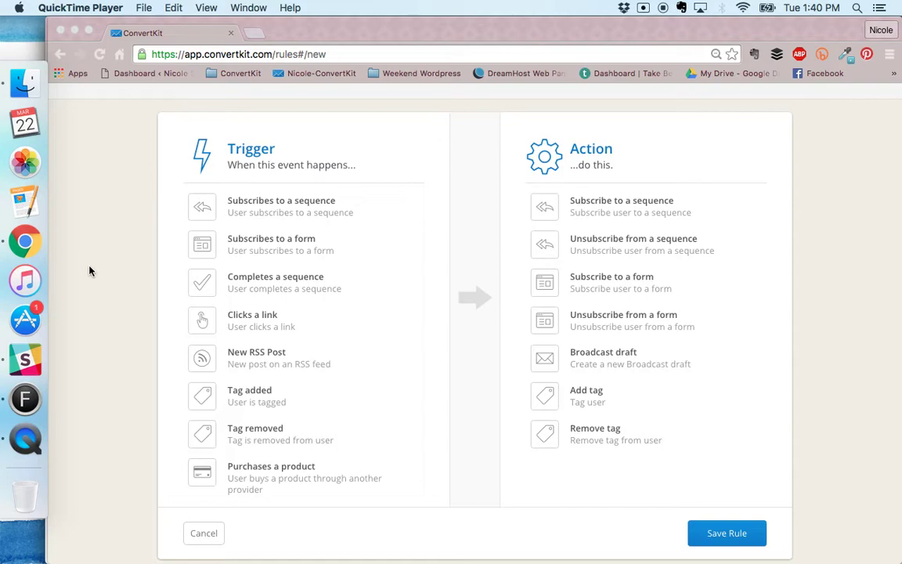
Choose 'Clicks a link' as the automation rule's trigger
scroll(89, 270, "up", 3)
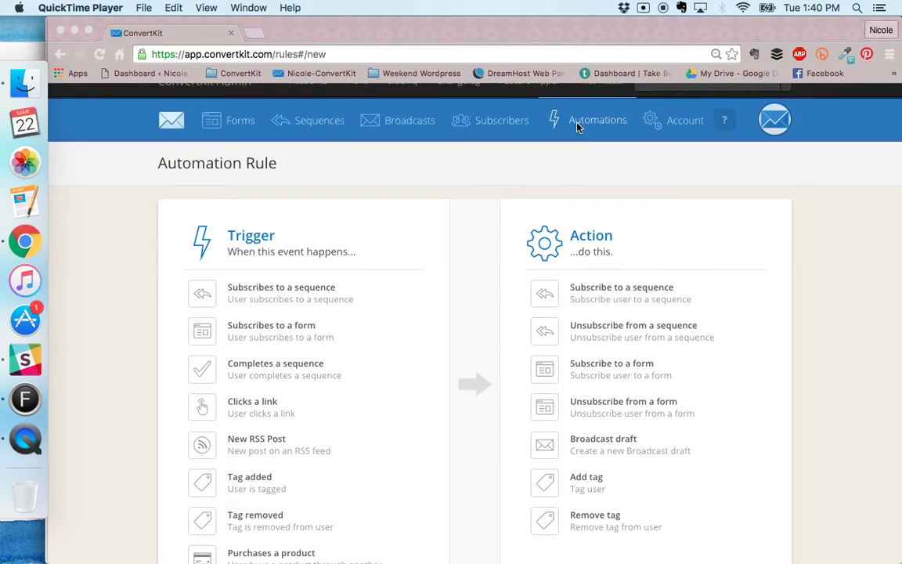
scroll(552, 161, "down", 3)
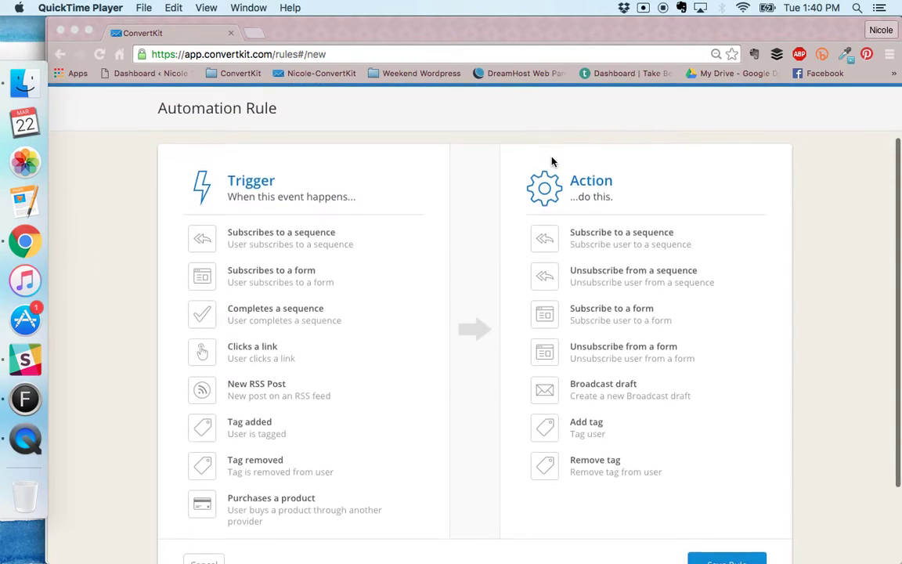
left_click(121, 284)
scroll(120, 284, "down", 2)
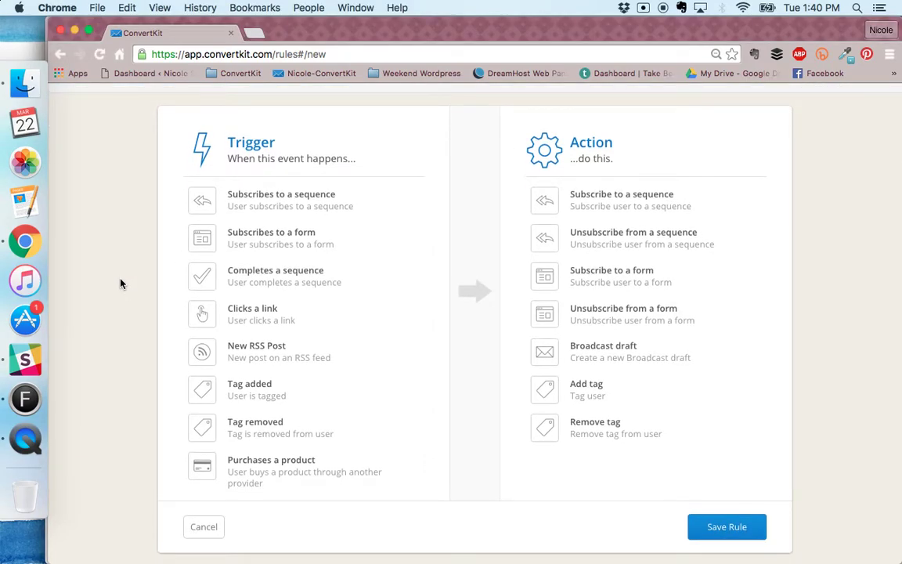
left_click(235, 317)
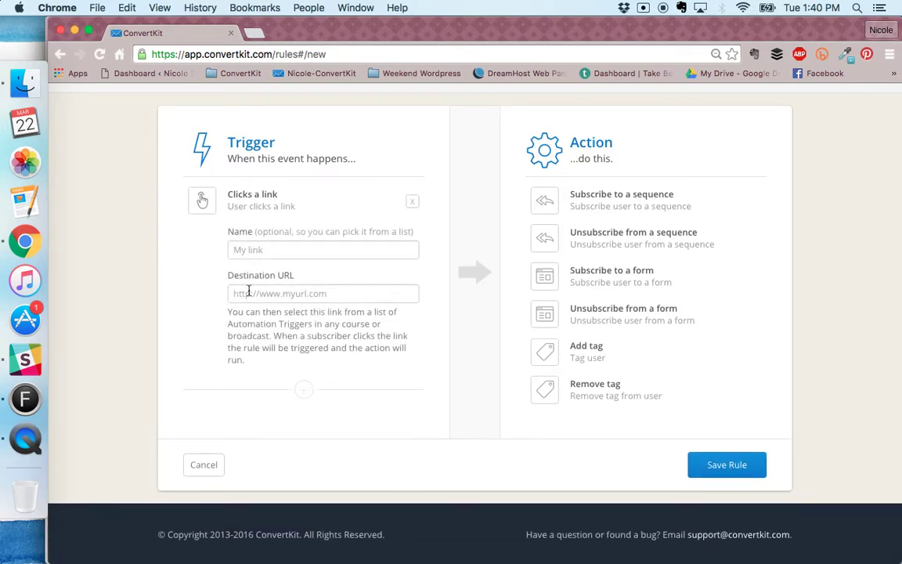
left_click(256, 256)
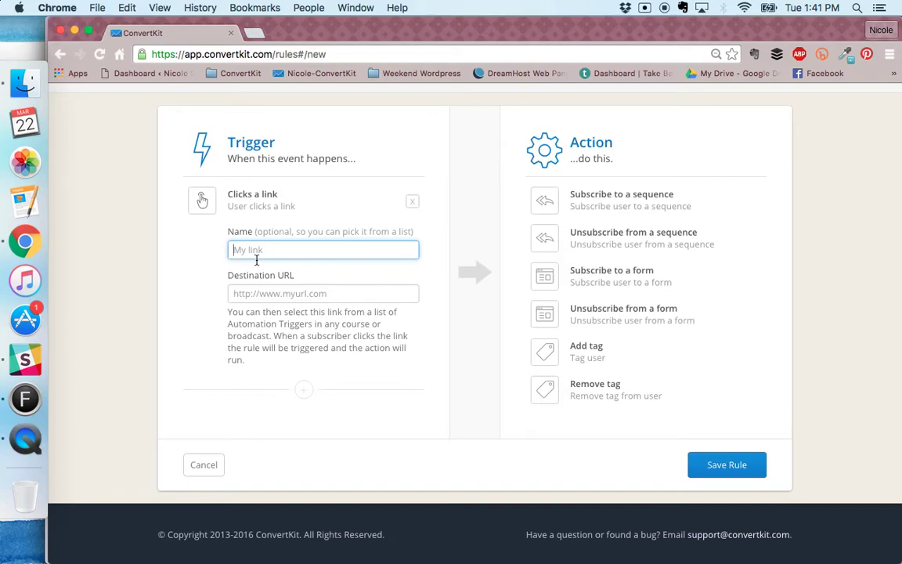
type("Tag Example")
left_click(244, 294)
type("ht")
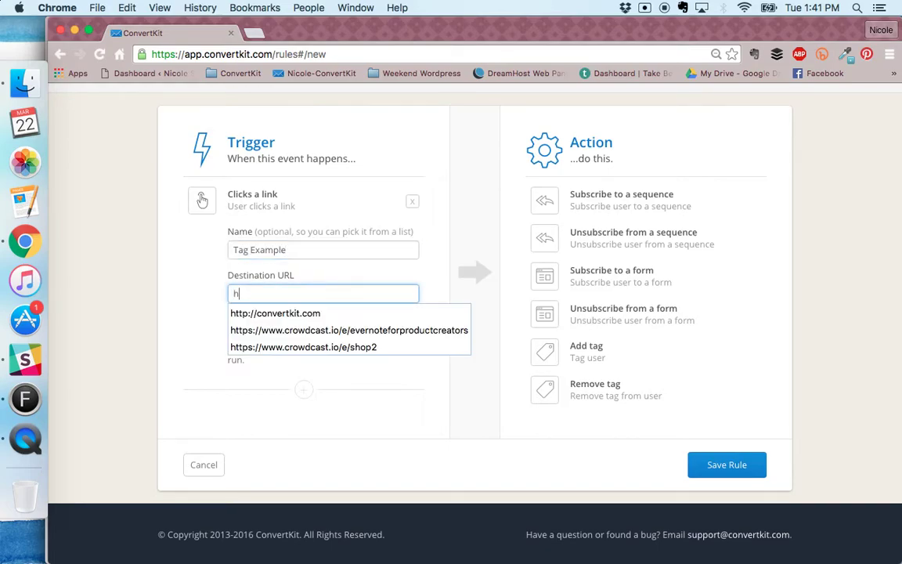
left_click(237, 312)
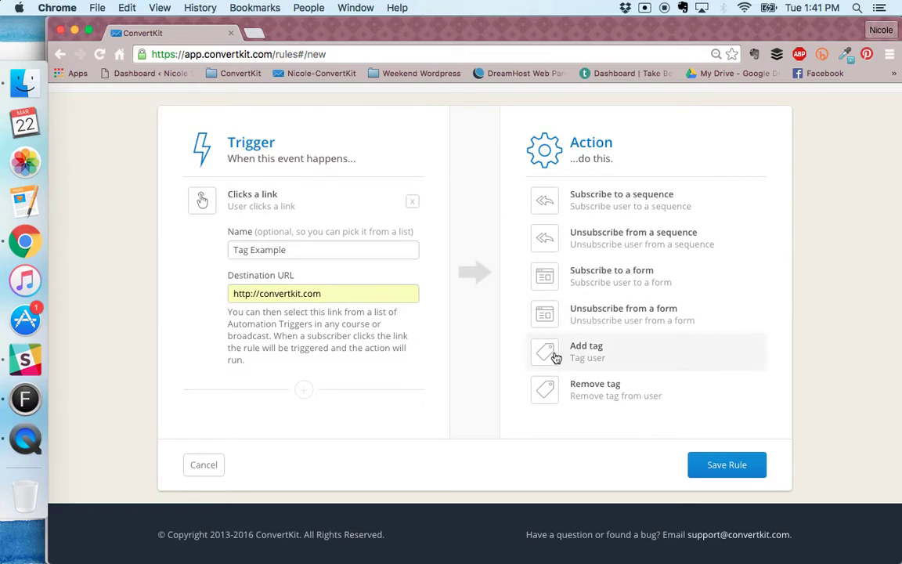
Add an 'Add tag' action creating the new tag 'Example', then save the rule
left_click(581, 354)
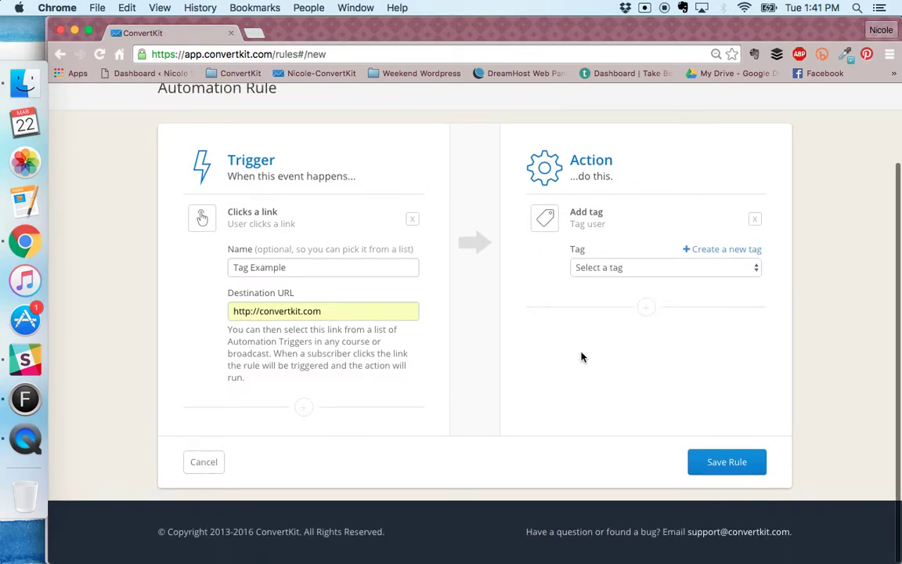
left_click(618, 267)
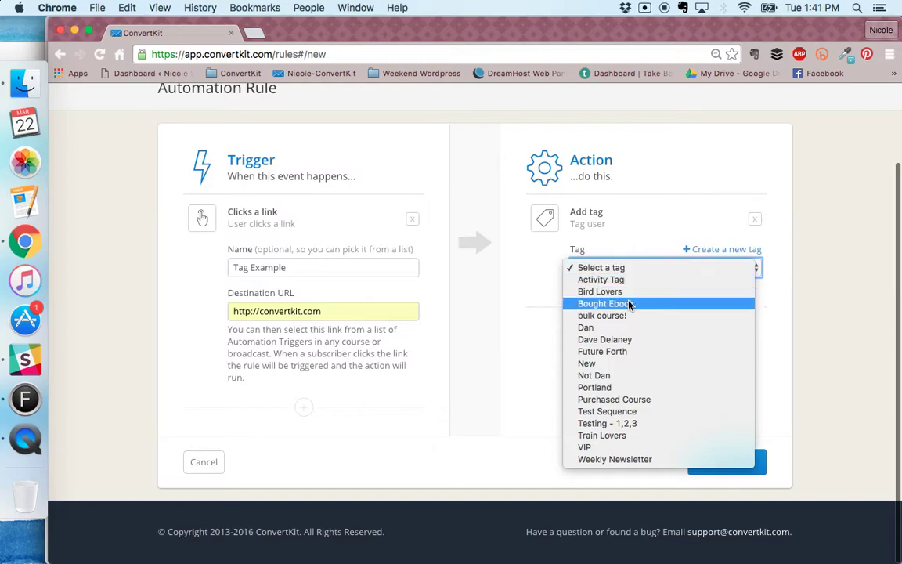
left_click(626, 459)
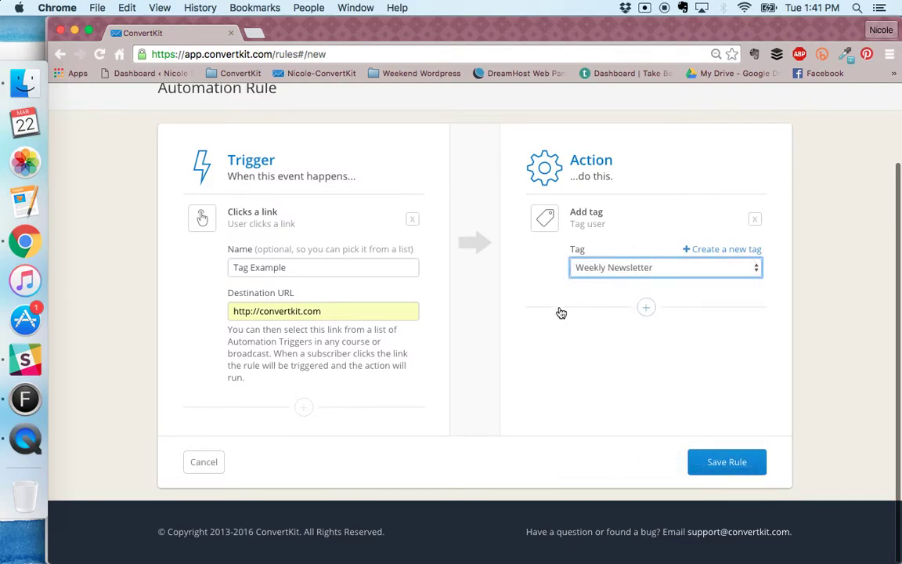
left_click(711, 255)
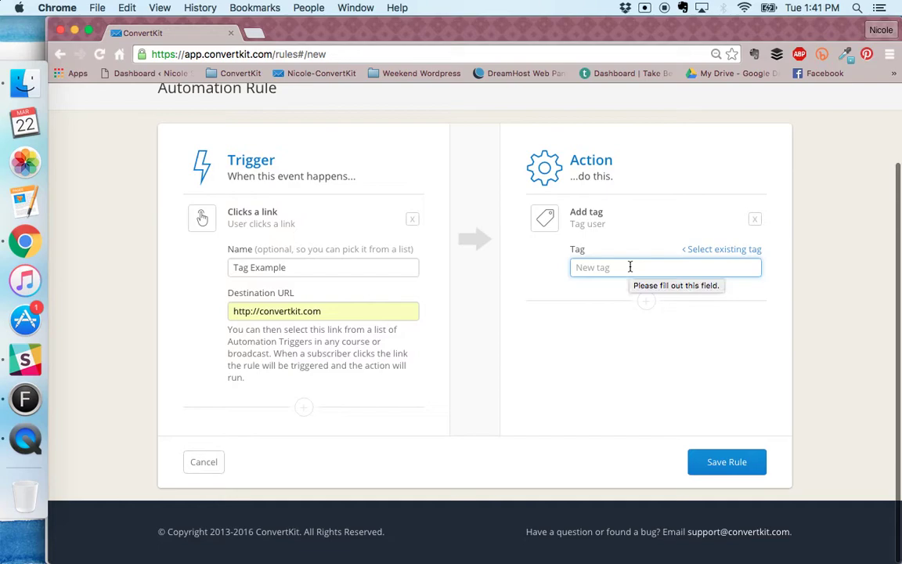
type("Example")
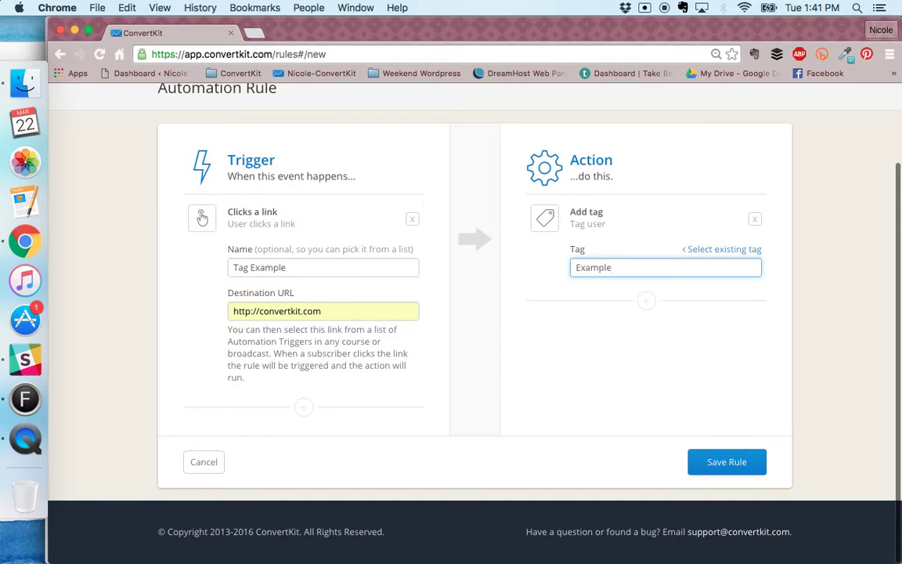
left_click(695, 463)
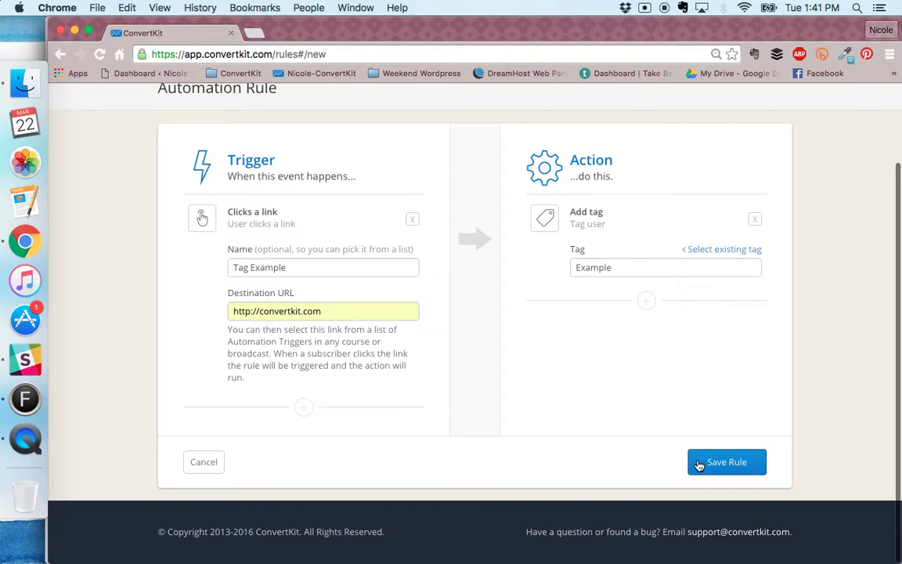
scroll(699, 464, "up", 2)
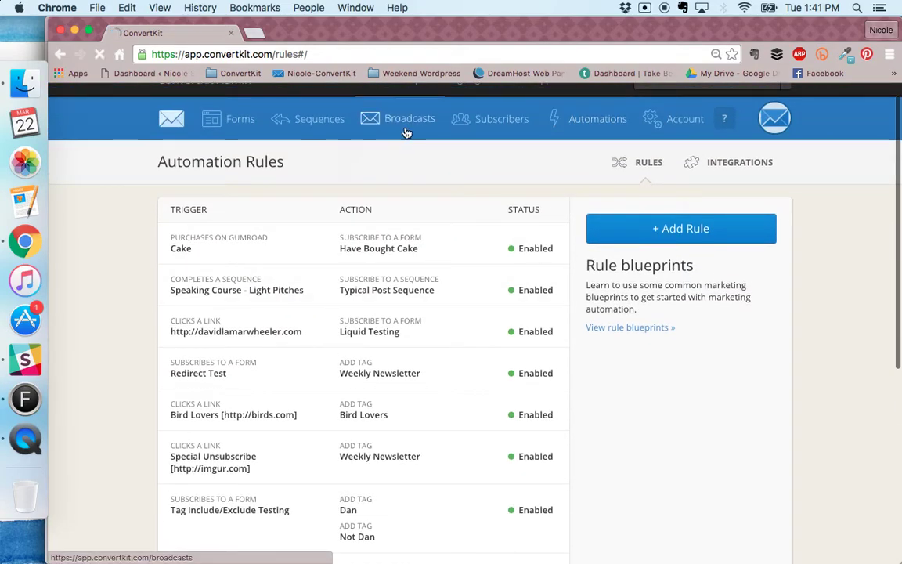
Create a new broadcast to all subscribers and advance to its Content step
left_click(406, 131)
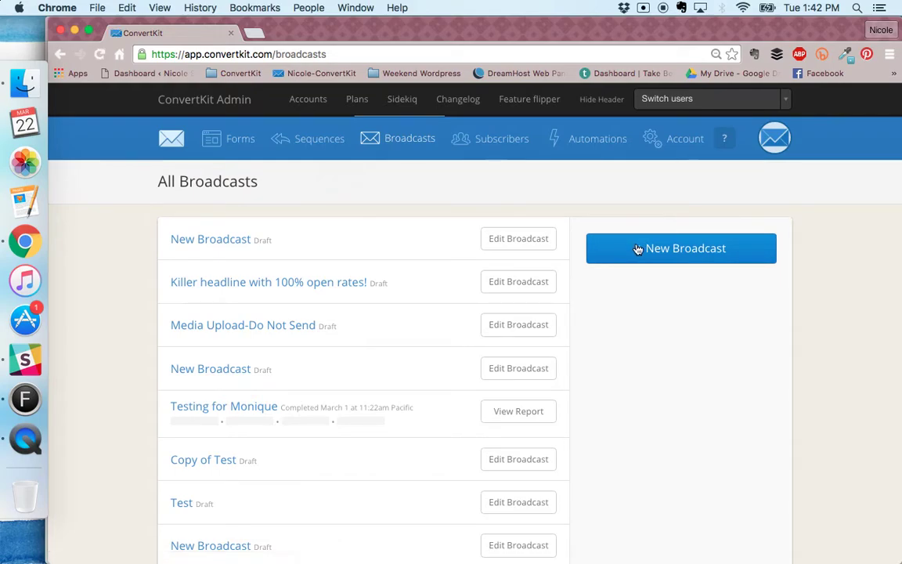
left_click(635, 246)
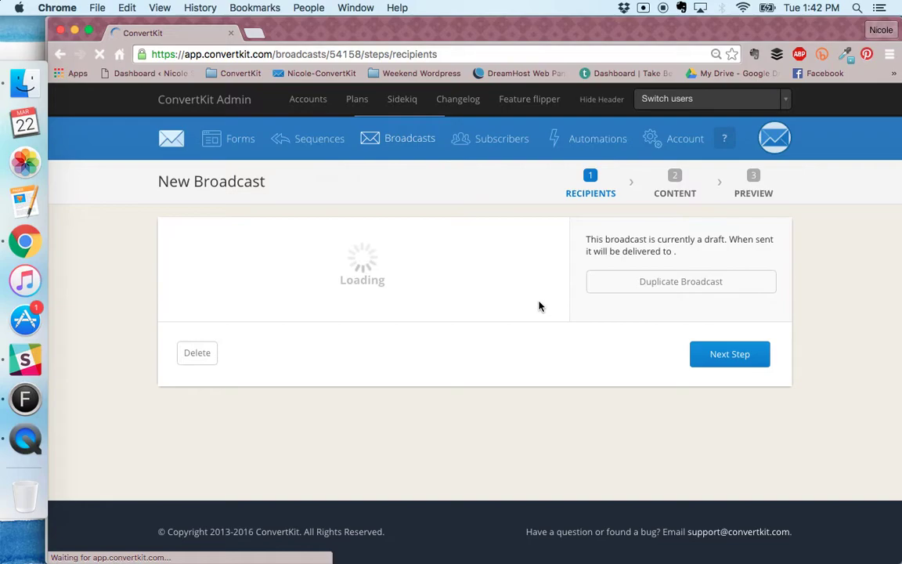
left_click(724, 359)
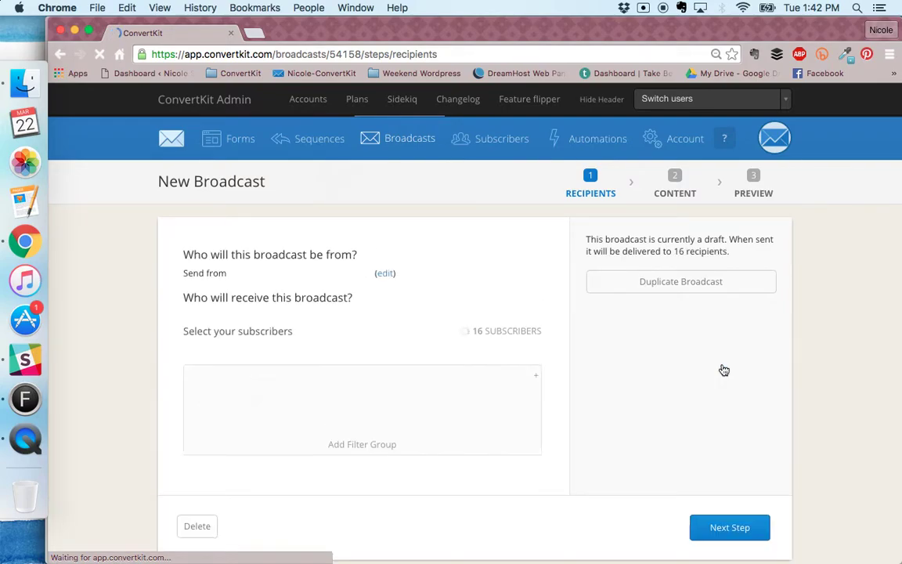
scroll(687, 402, "down", 2)
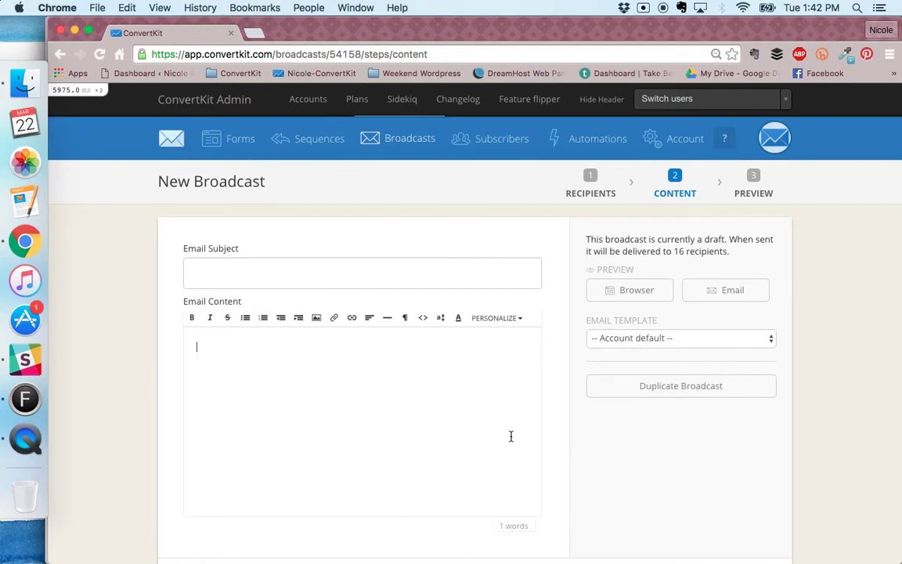
Type 'Example' into the email body and select the word
left_click(510, 436)
type("Example")
left_click(235, 353)
left_click_drag(235, 353, 176, 346)
Link the selected word 'Example' using the 'Tag Example' link trigger
left_click(349, 320)
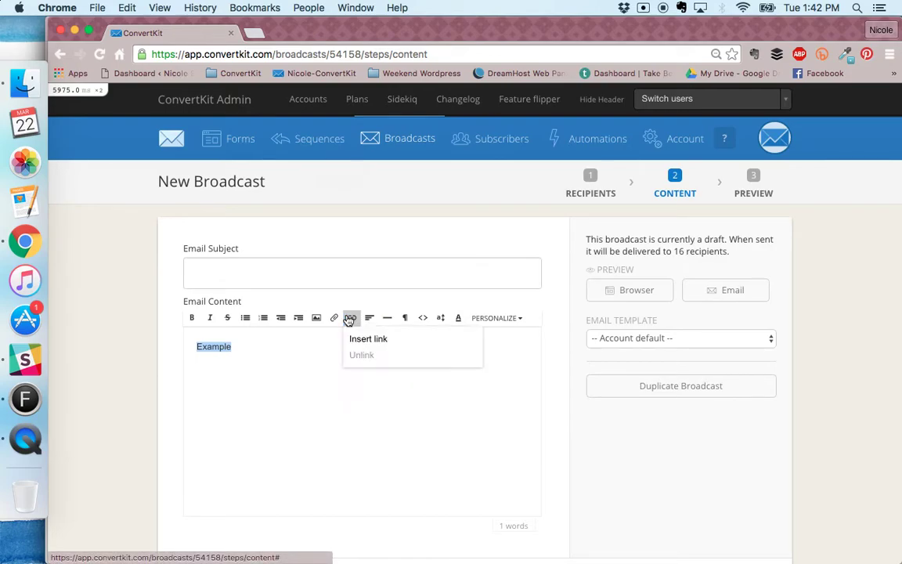
left_click(353, 338)
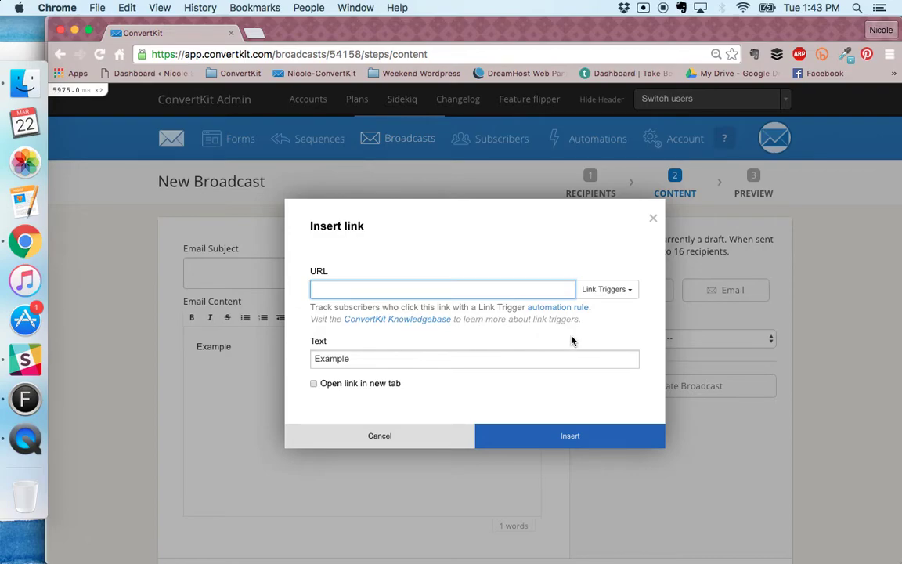
left_click(619, 296)
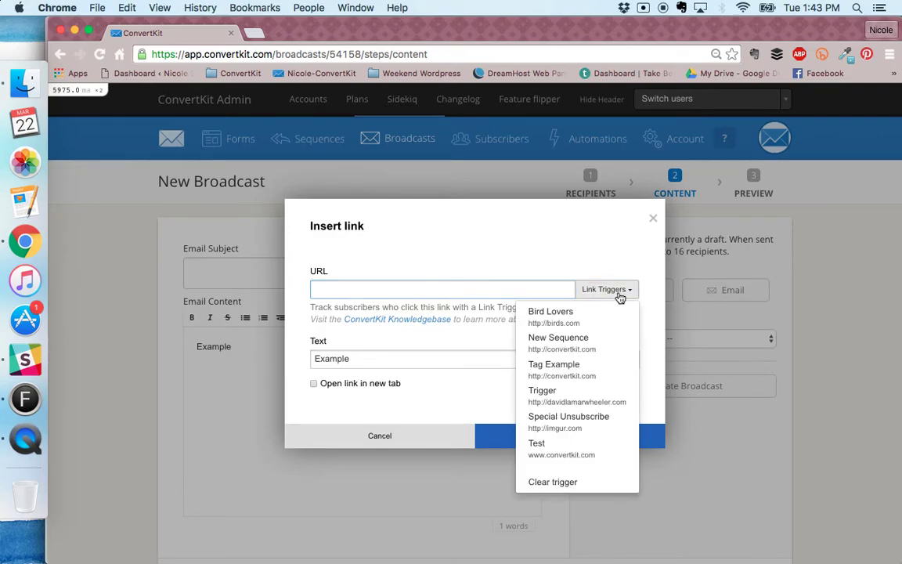
left_click(554, 374)
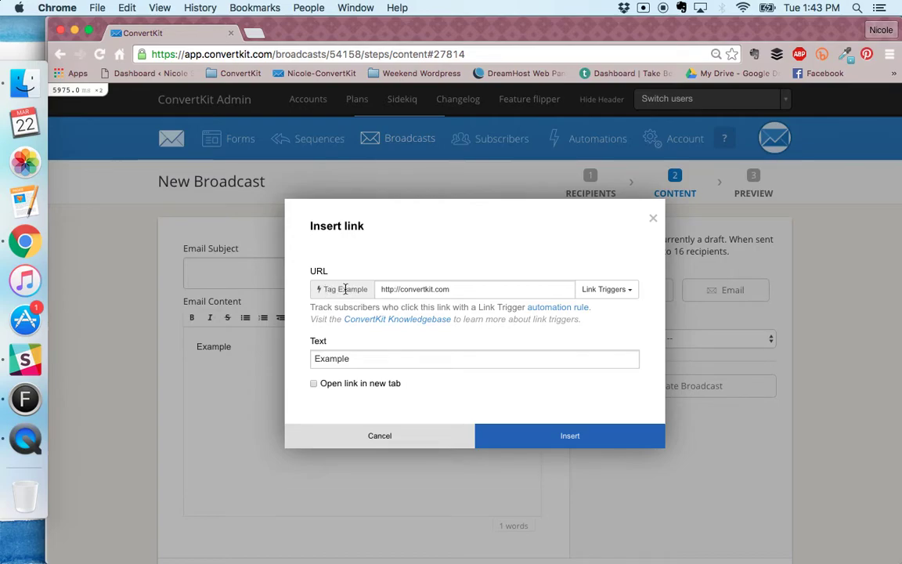
left_click_drag(352, 291, 431, 338)
left_click(523, 428)
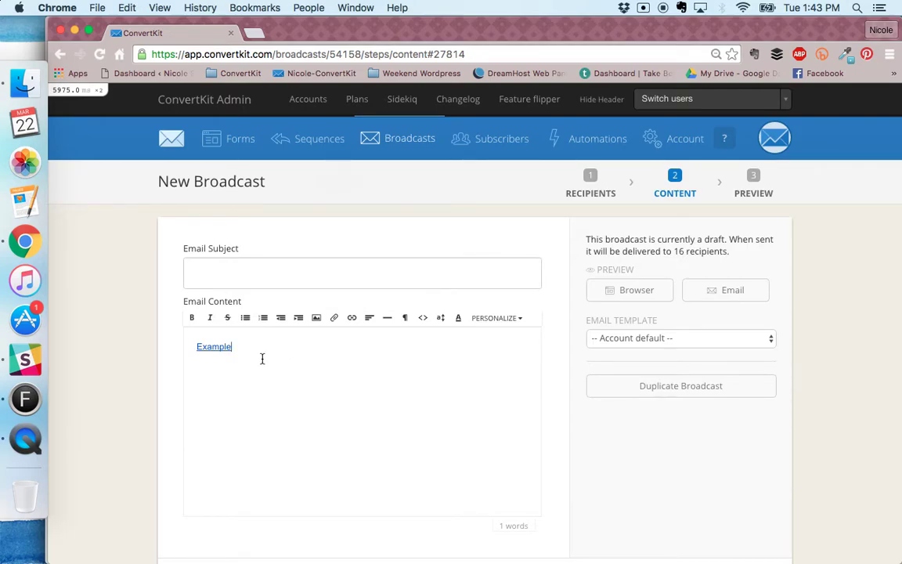
left_click(213, 346)
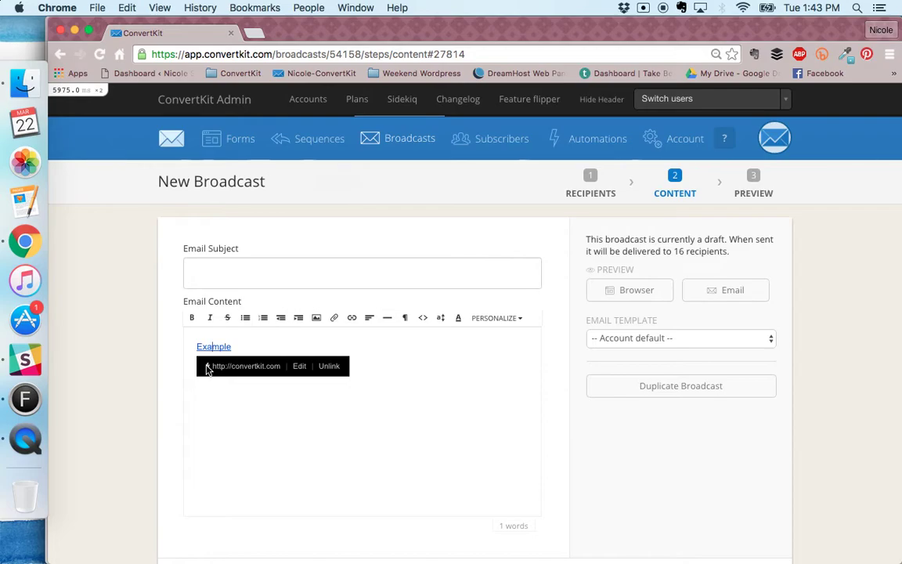
left_click(297, 366)
left_click(595, 289)
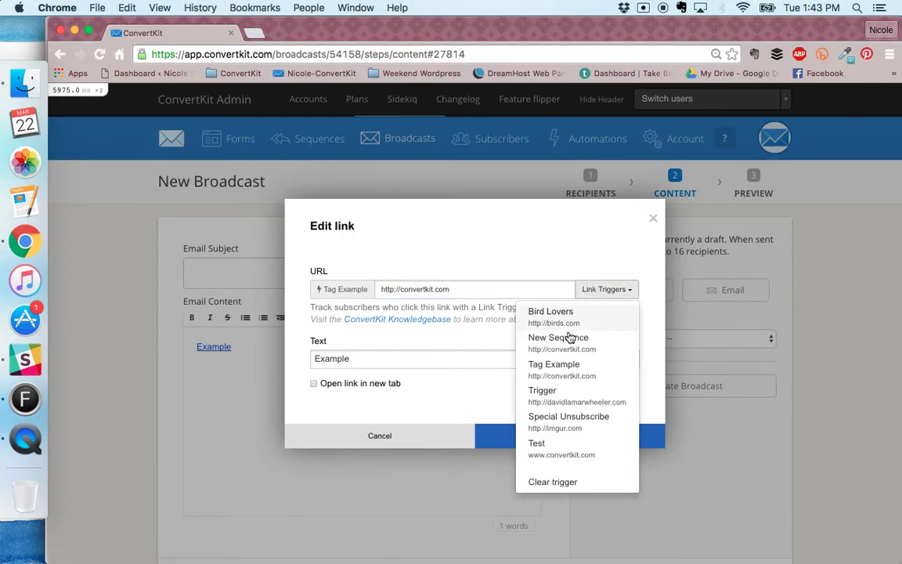
left_click(555, 480)
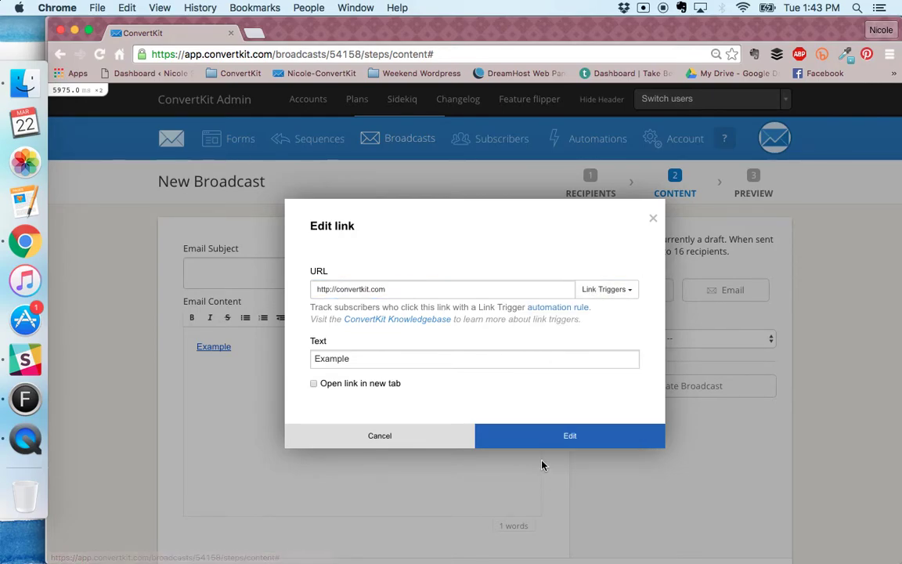
left_click(426, 289)
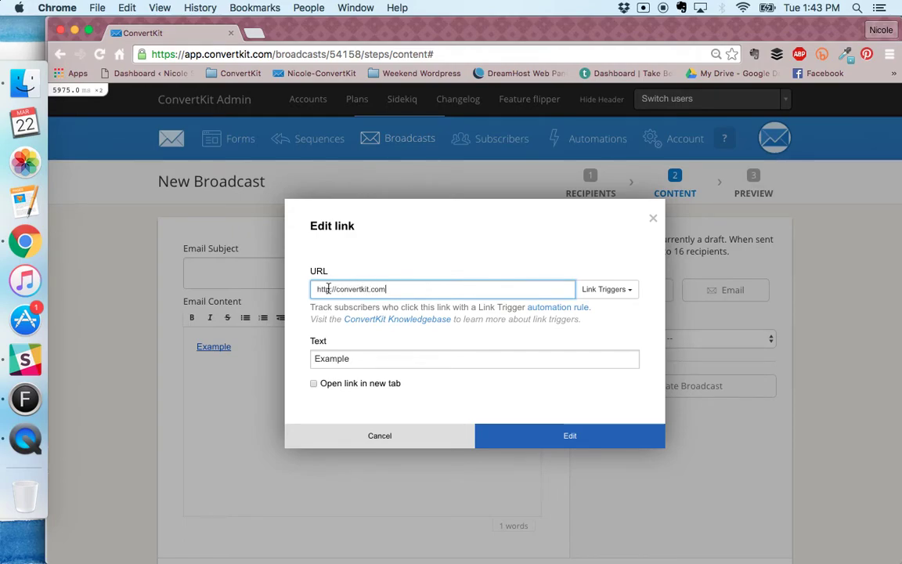
left_click(620, 289)
left_click(620, 289)
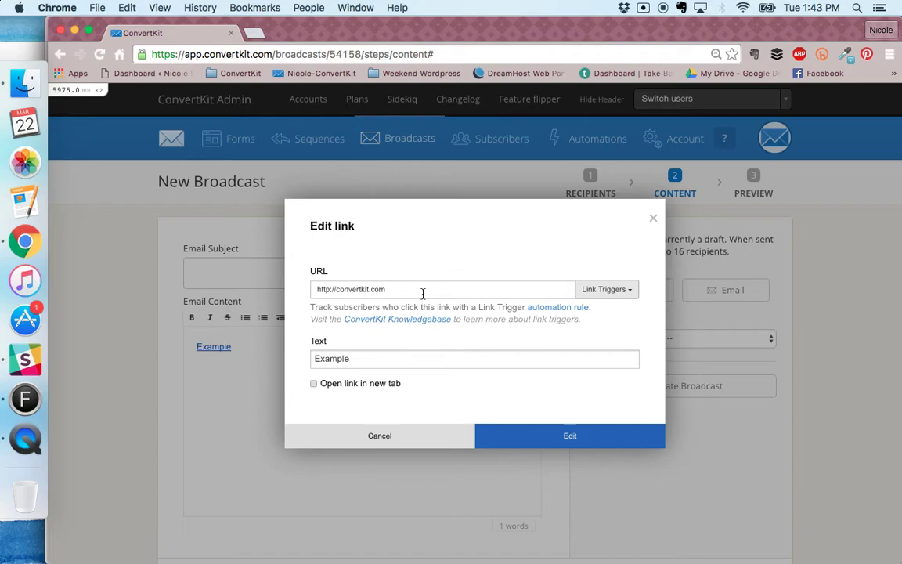
left_click(604, 291)
left_click(555, 365)
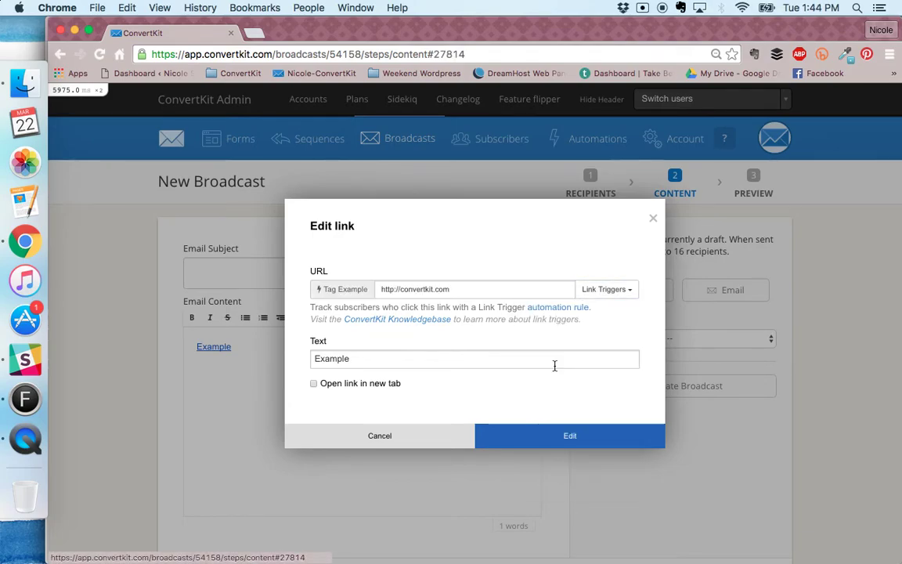
left_click(537, 435)
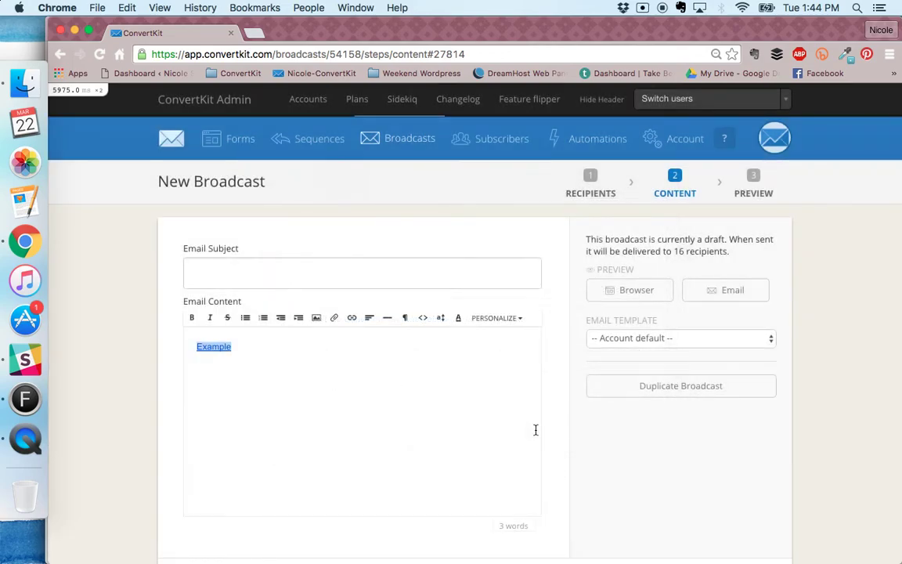
left_click(351, 402)
left_click(220, 346)
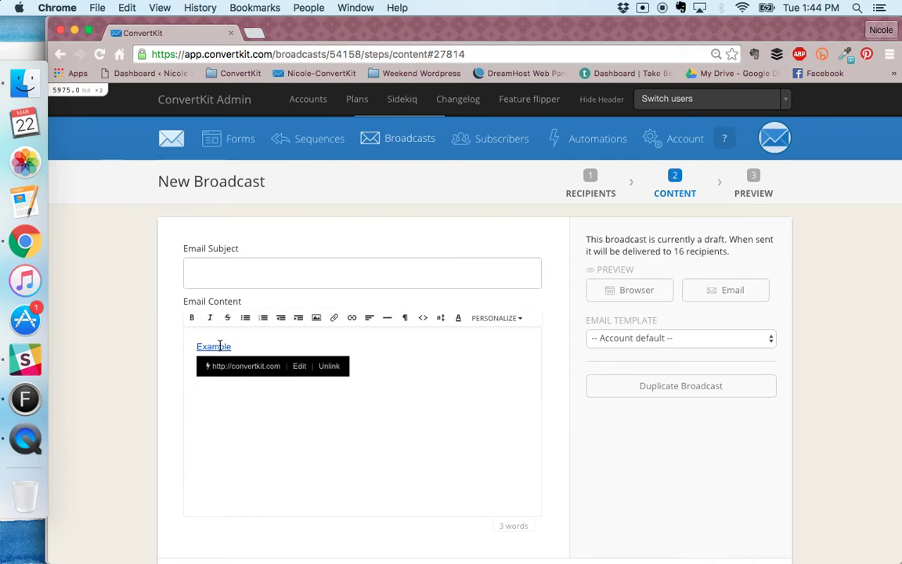
left_click(381, 363)
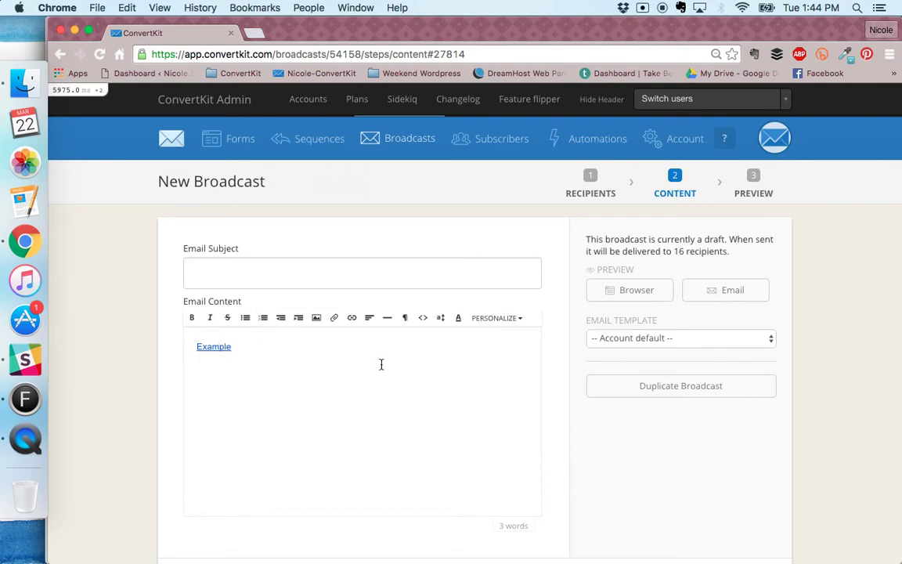